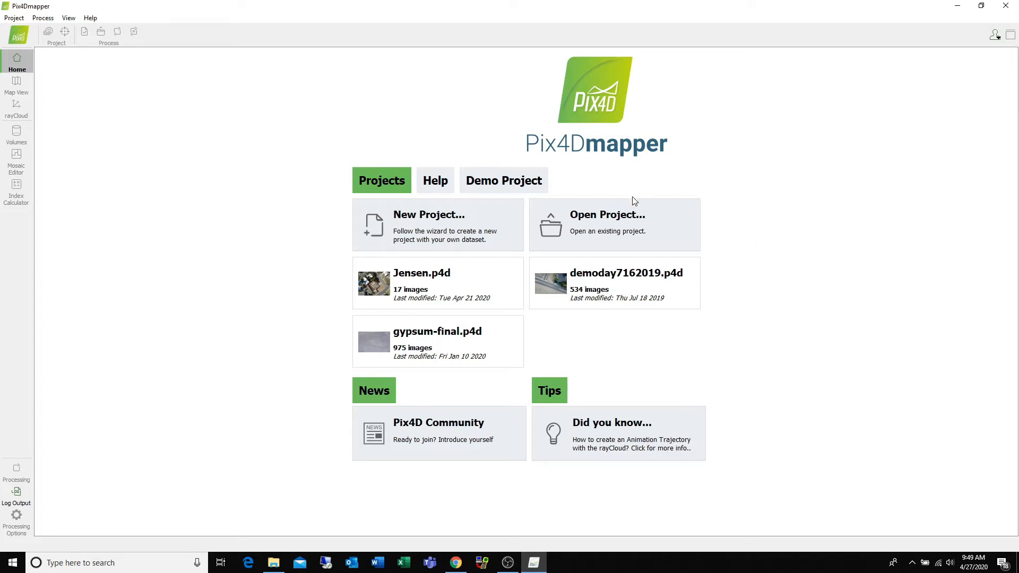
# Start a new project named "Video Demo" in the default location and continue to its image selection.
pyautogui.click(403, 227)
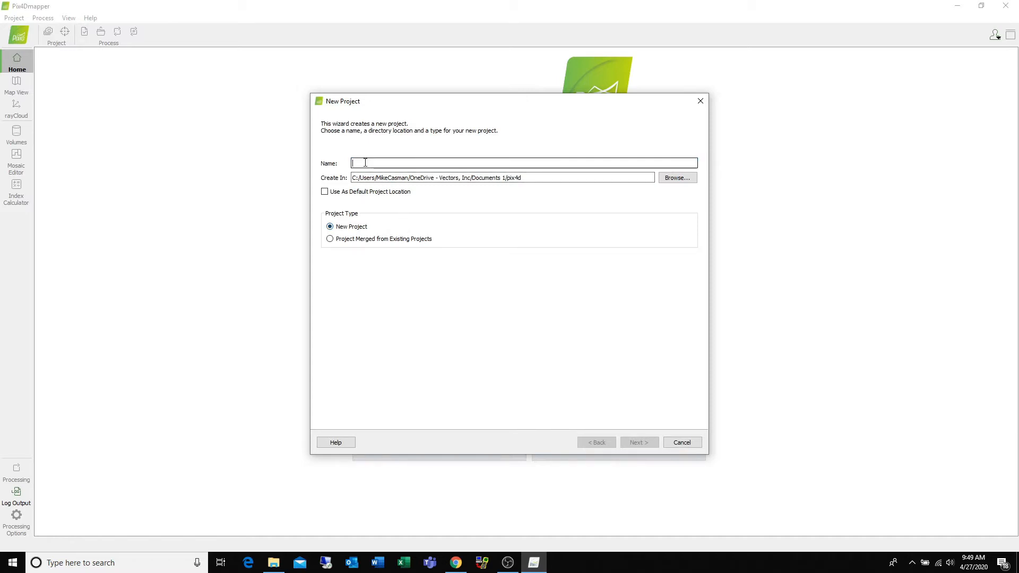
pyautogui.write('Ve')
pyautogui.write('deo')
pyautogui.write(' Demo')
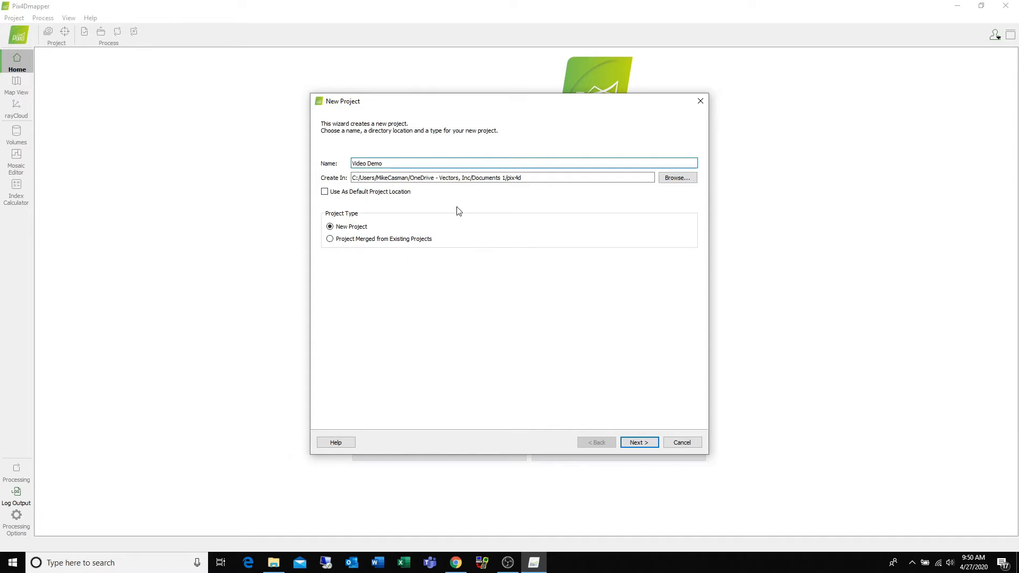
pyautogui.click(641, 444)
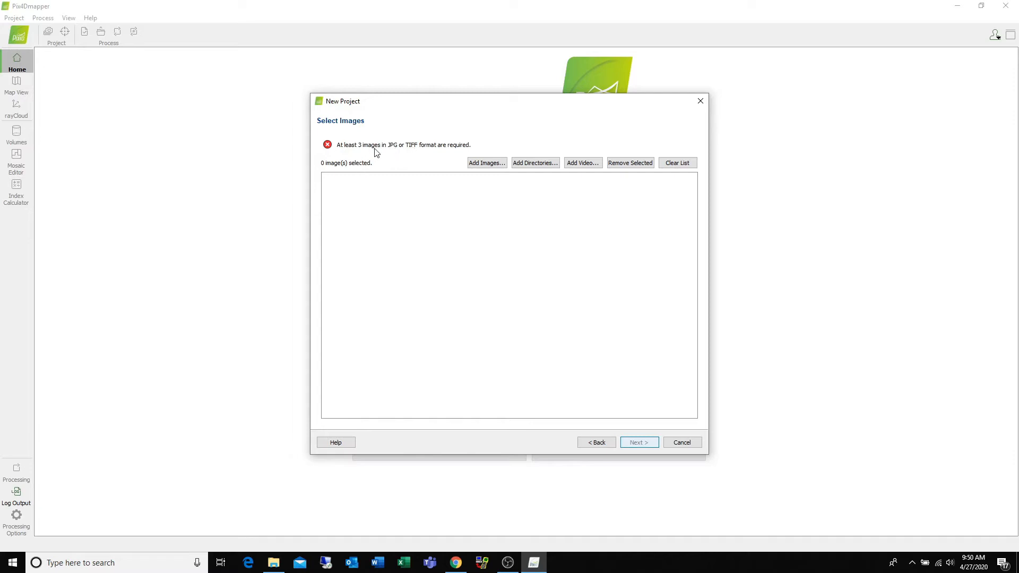
# Add all the JPG images from the desktop folder "Video Demo Images" to the project and continue to the image properties.
pyautogui.click(483, 166)
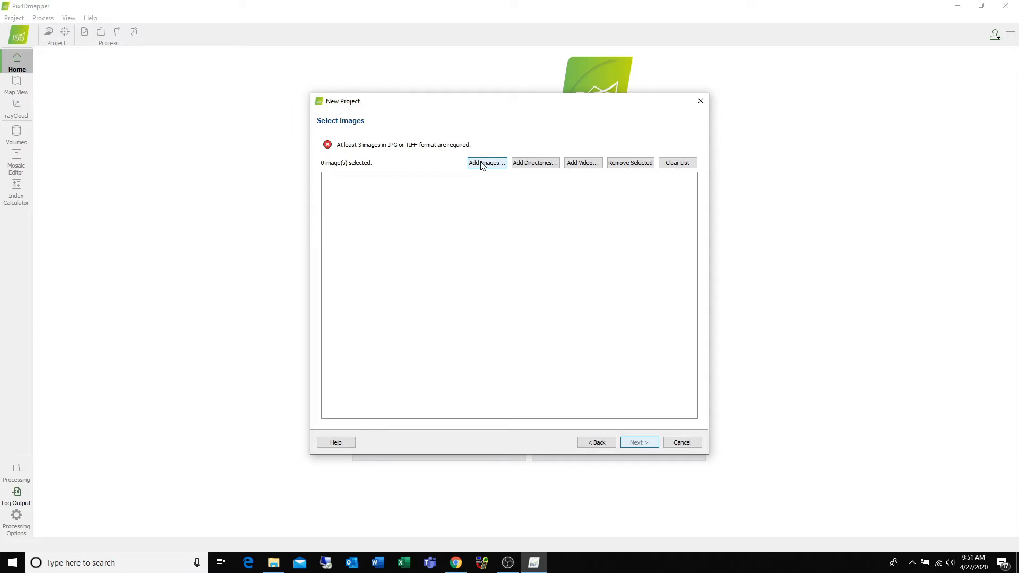
pyautogui.click(483, 165)
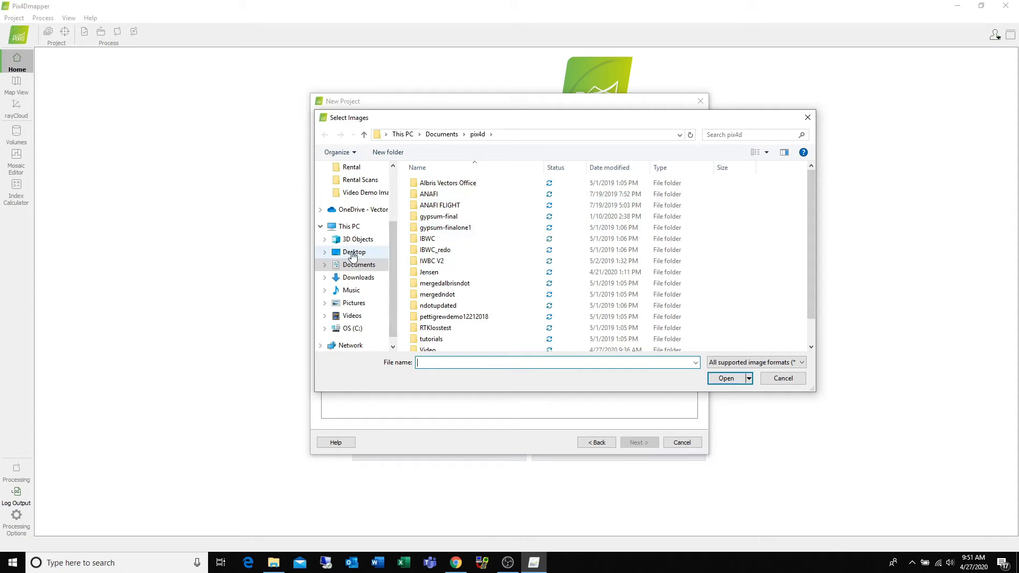
pyautogui.click(352, 253)
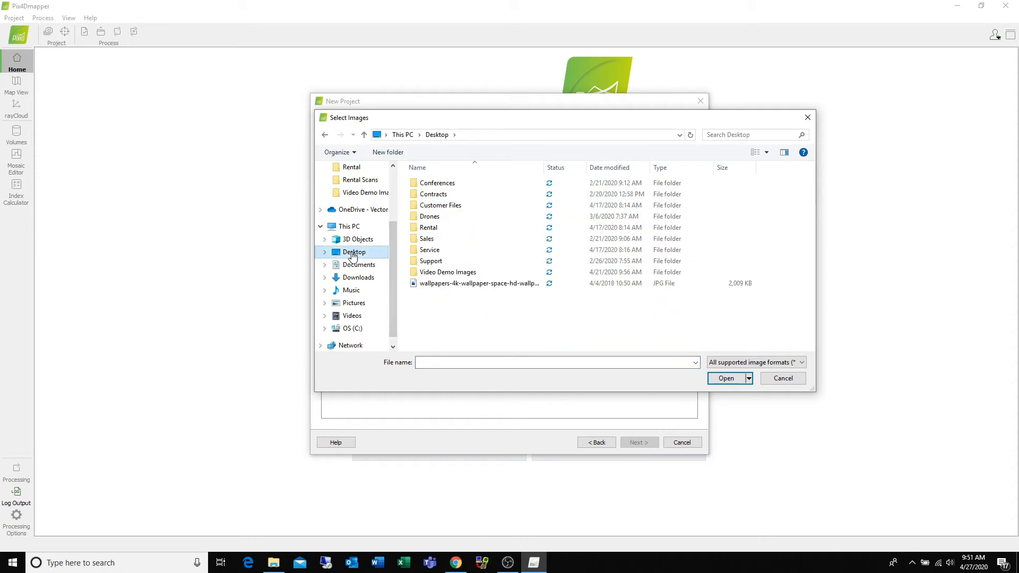
pyautogui.doubleClick(442, 272)
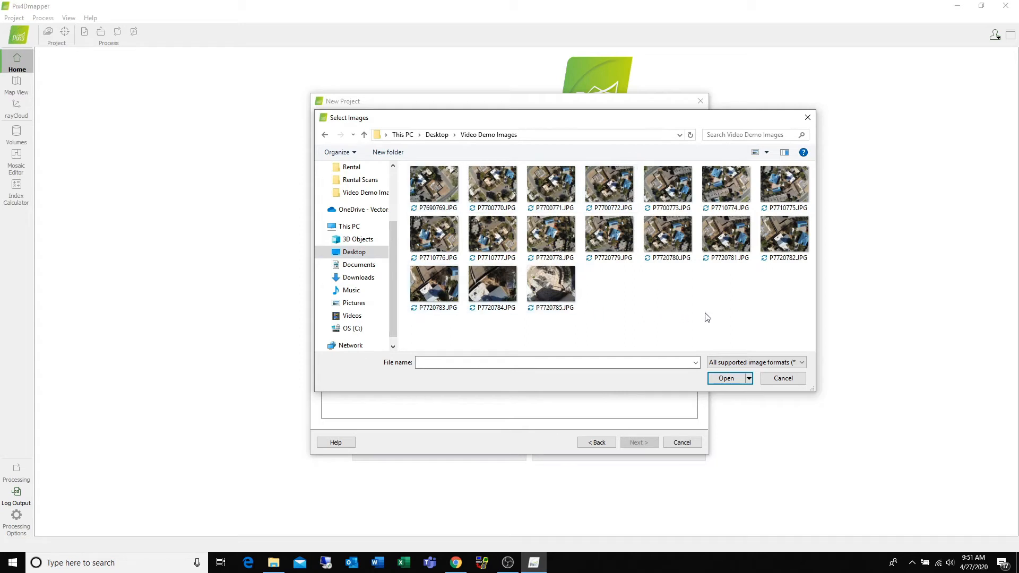
pyautogui.moveTo(792, 326); pyautogui.dragTo(441, 180)
pyautogui.click(718, 378)
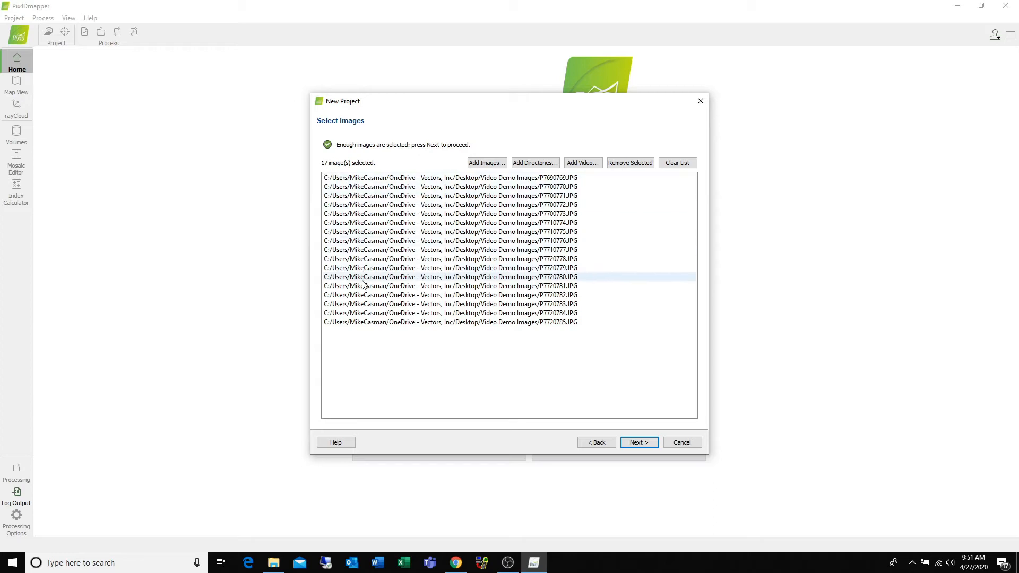
pyautogui.click(641, 443)
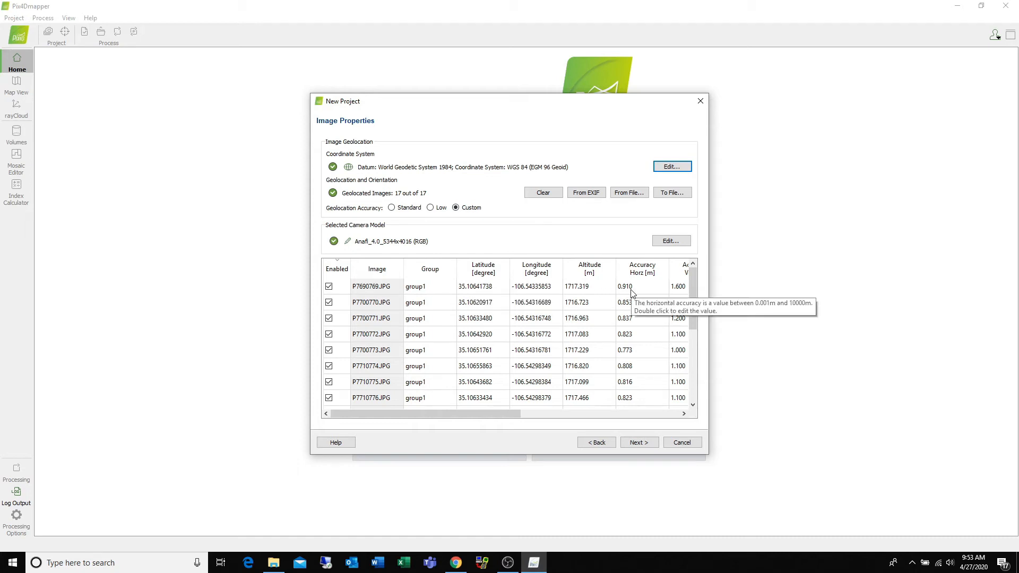
# Review the images' geolocation, accuracy and orientation columns, then accept the image properties.
pyautogui.moveTo(501, 414); pyautogui.dragTo(446, 406)
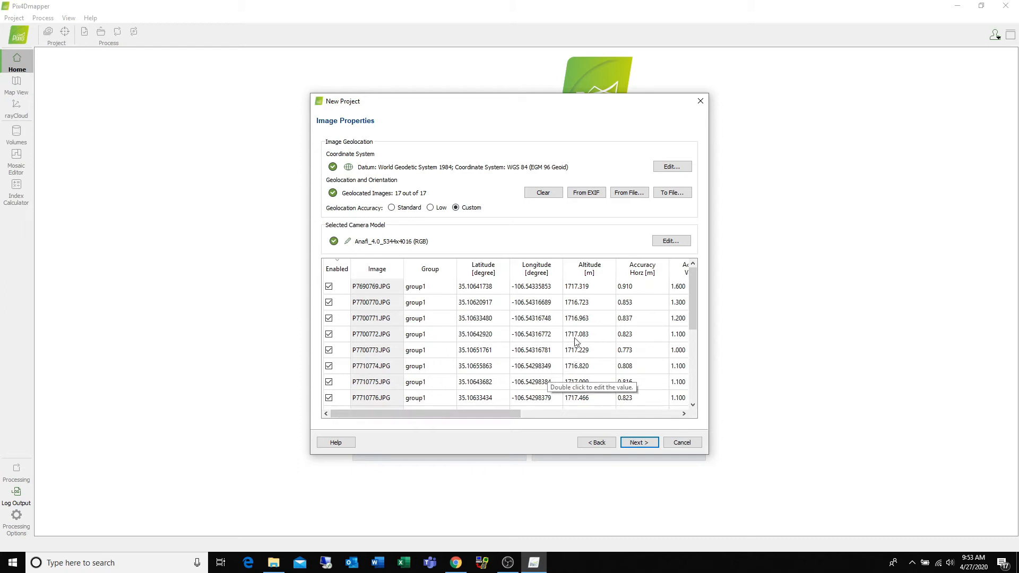
pyautogui.moveTo(437, 414); pyautogui.dragTo(541, 413)
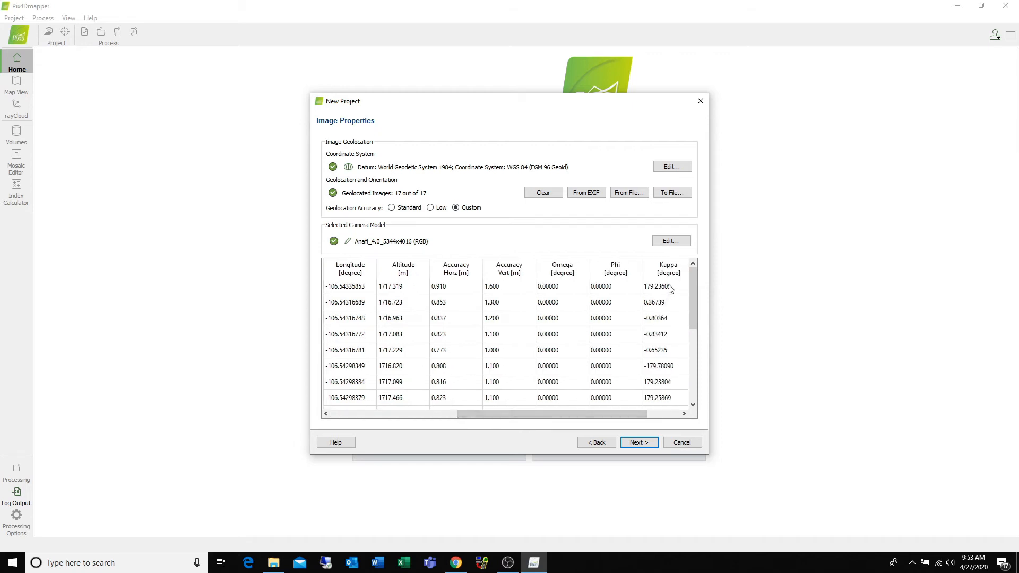
pyautogui.click(603, 290)
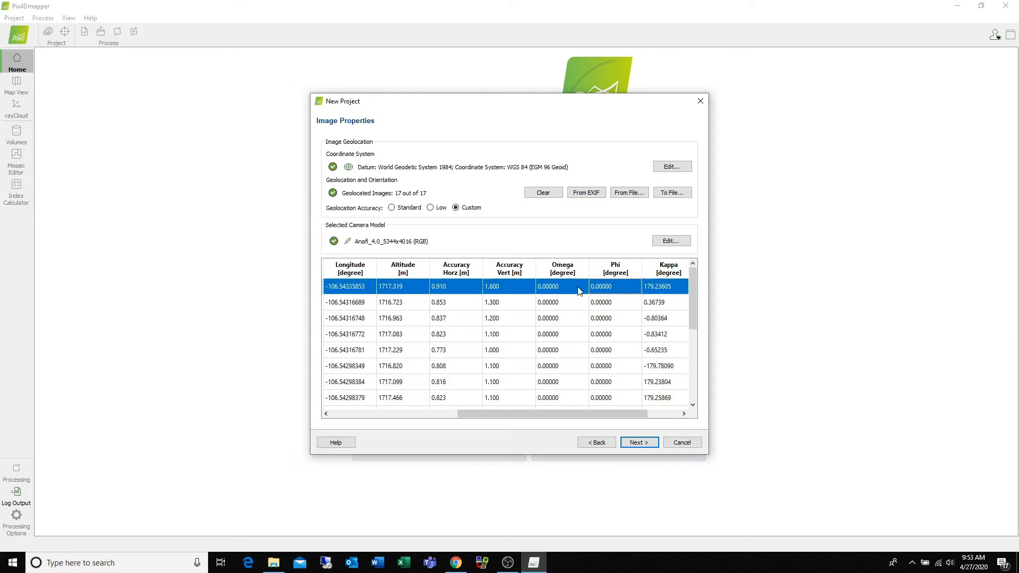
pyautogui.moveTo(499, 413); pyautogui.dragTo(351, 417)
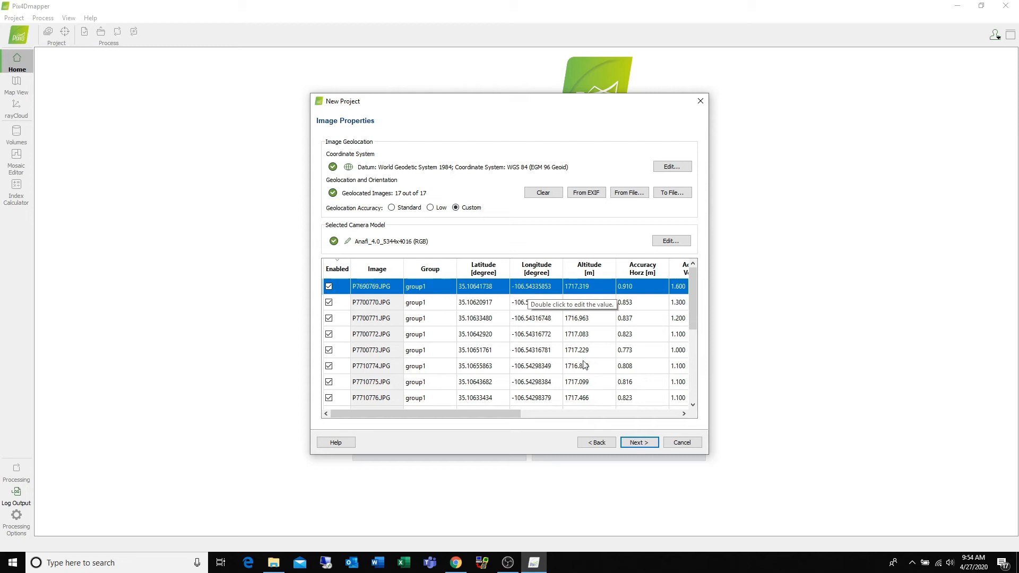
pyautogui.click(639, 444)
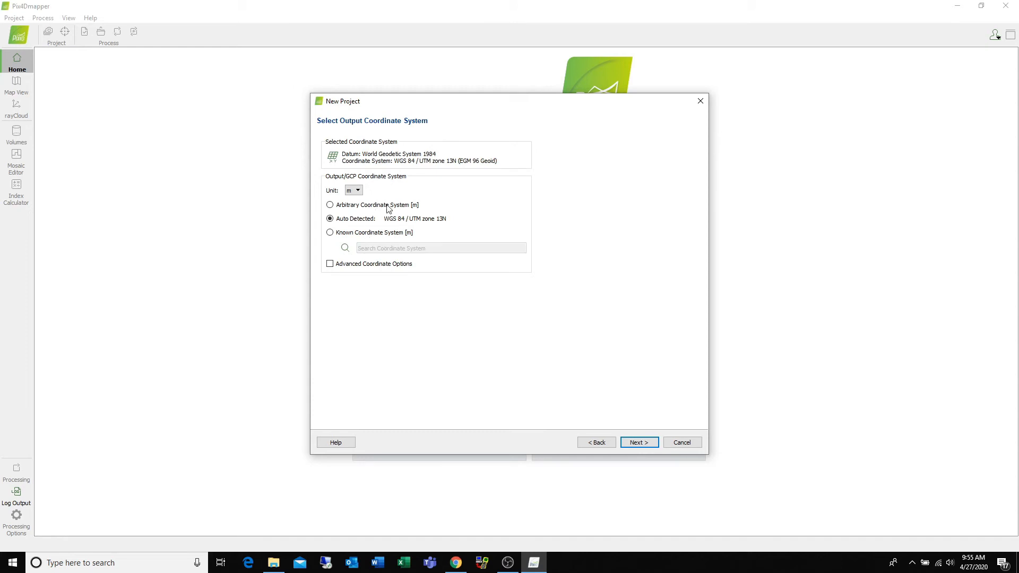
# Set the output to known coordinate system NAD 1983 HARN StatePlane New Mexico Central FIPS 3002 in metres, with advanced coordinate options enabled, and accept it.
pyautogui.click(359, 192)
pyautogui.click(384, 193)
pyautogui.click(330, 234)
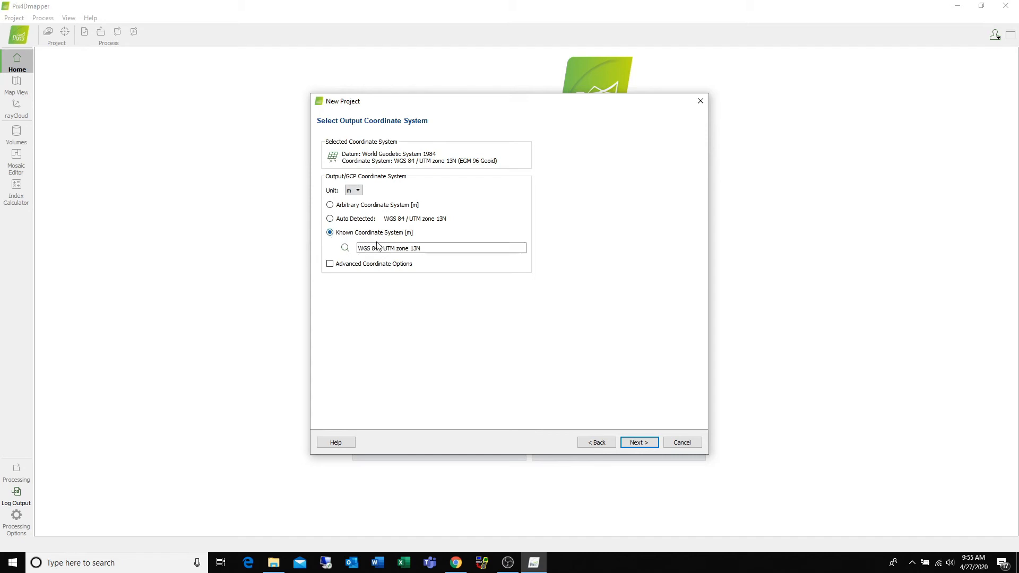
pyautogui.moveTo(437, 248)
pyautogui.mouseDown()
pyautogui.moveTo(412, 248)
pyautogui.moveTo(433, 248)
pyautogui.mouseUp()
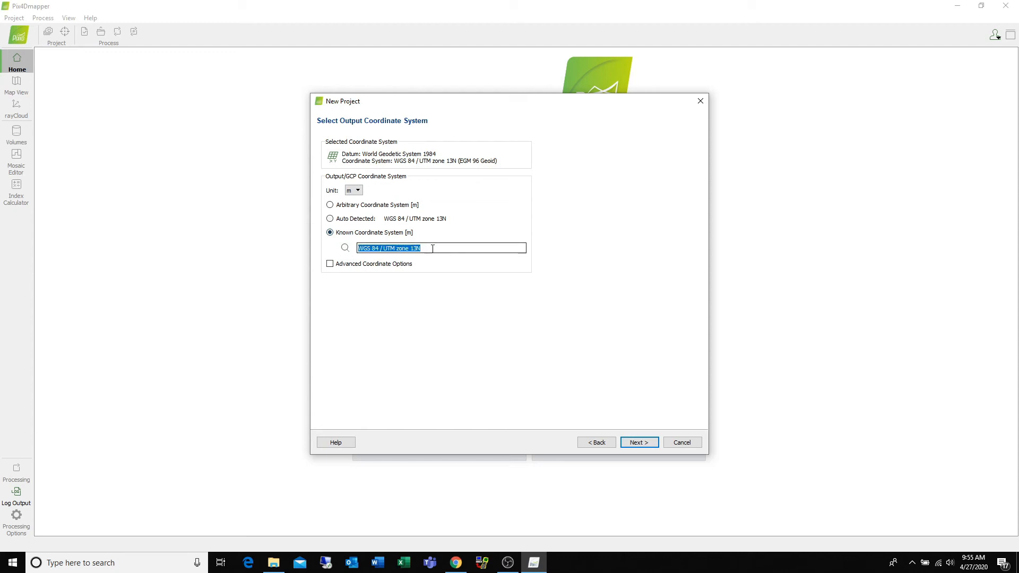
pyautogui.write('New')
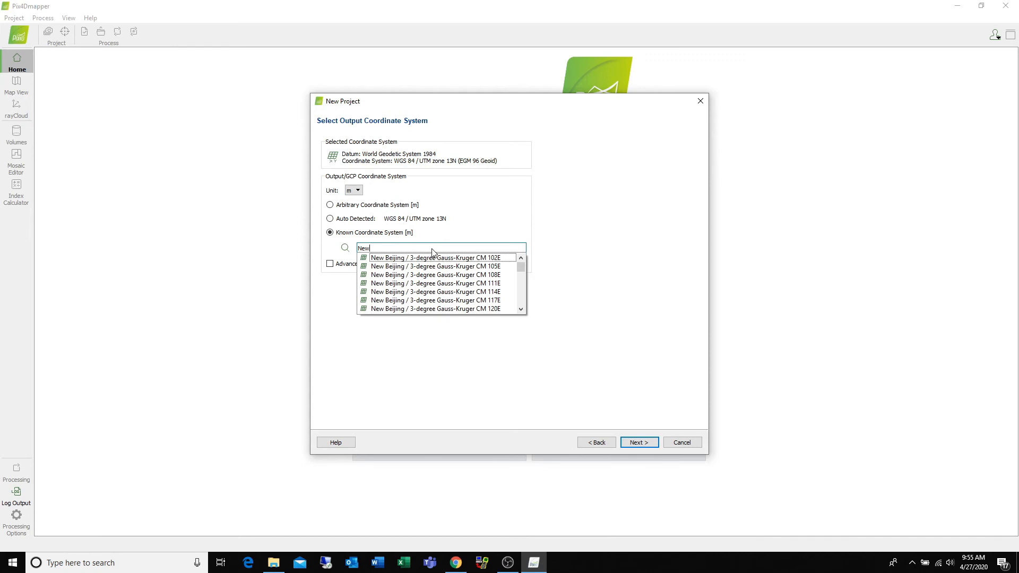
pyautogui.write(' Mexi')
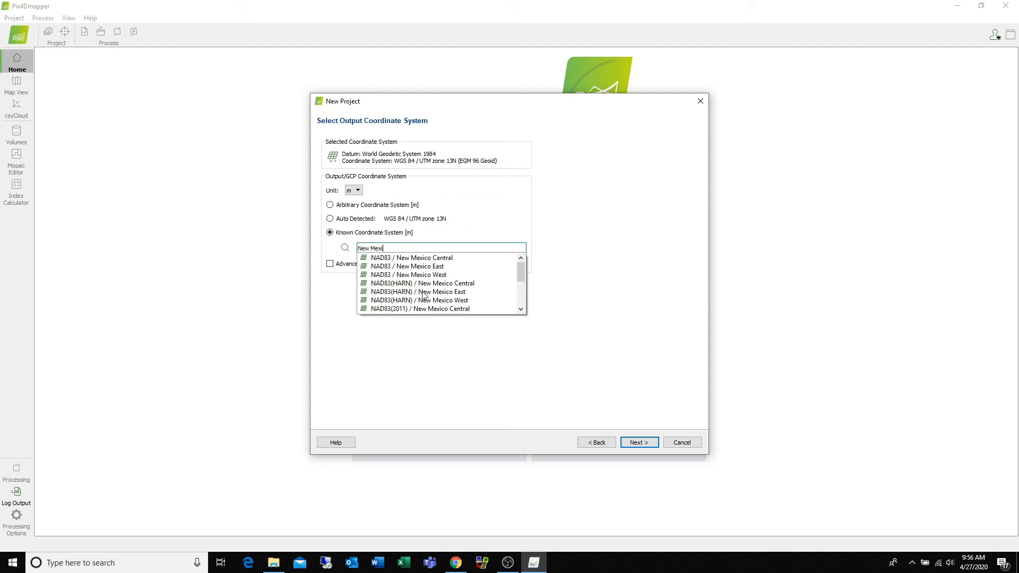
pyautogui.scroll(-1, 489, 291)
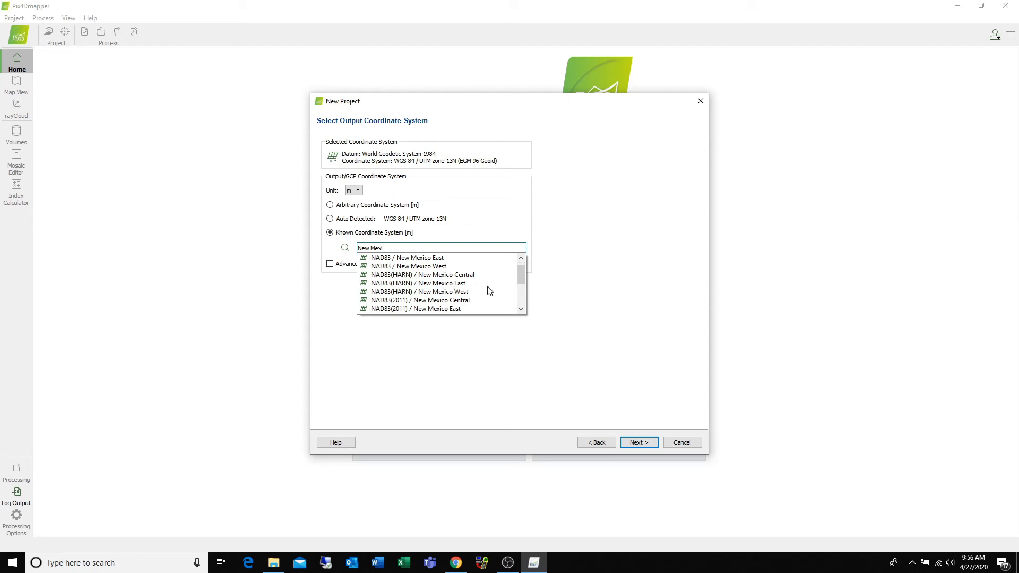
pyautogui.scroll(-3, 489, 291)
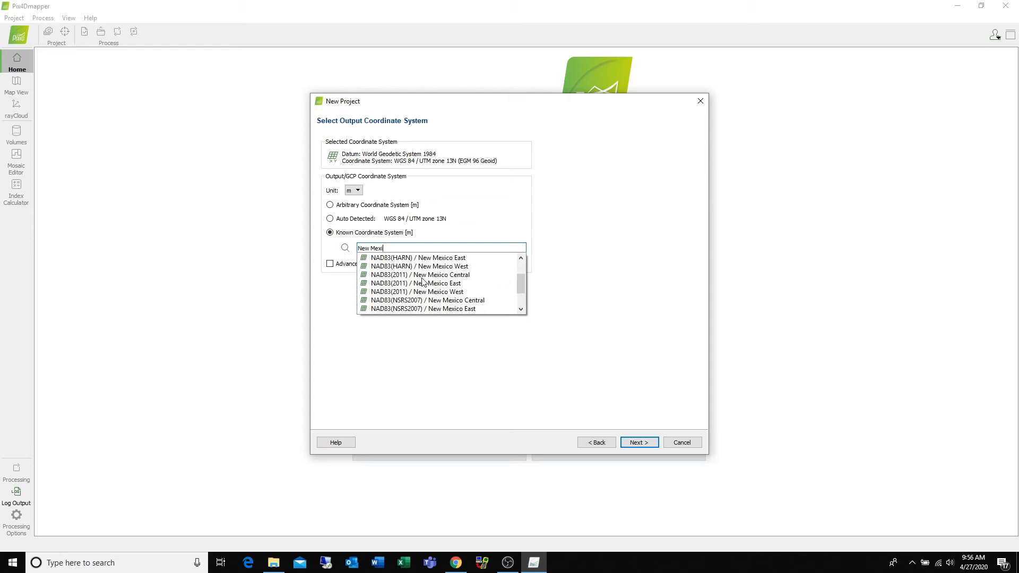
pyautogui.scroll(-2, 461, 293)
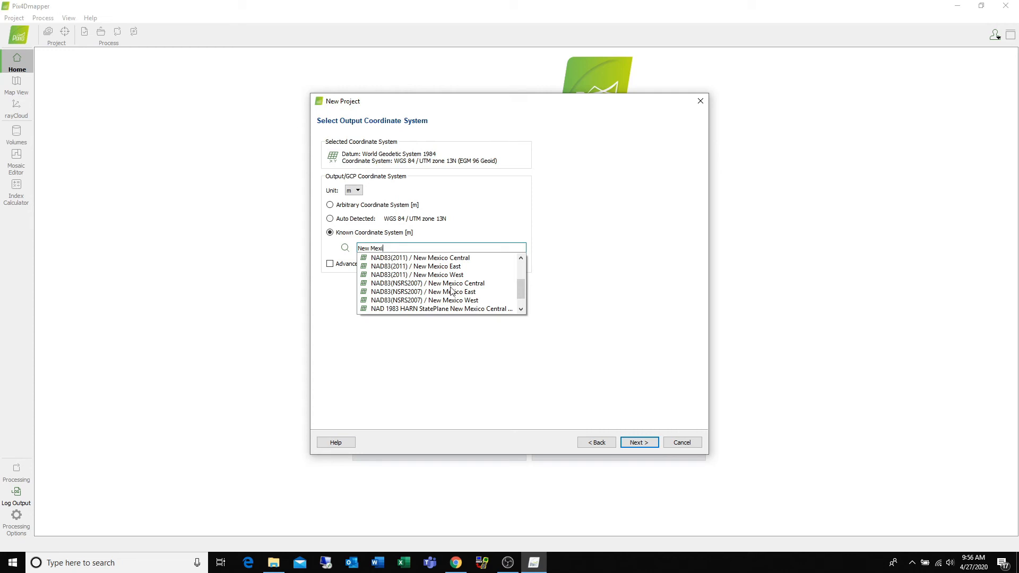
pyautogui.scroll(-2, 462, 293)
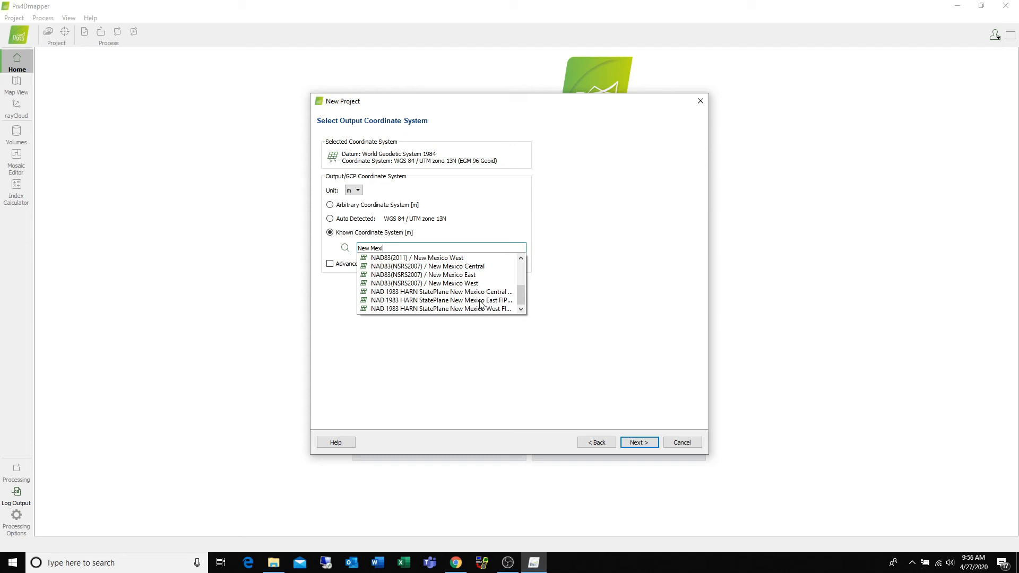
pyautogui.click(435, 292)
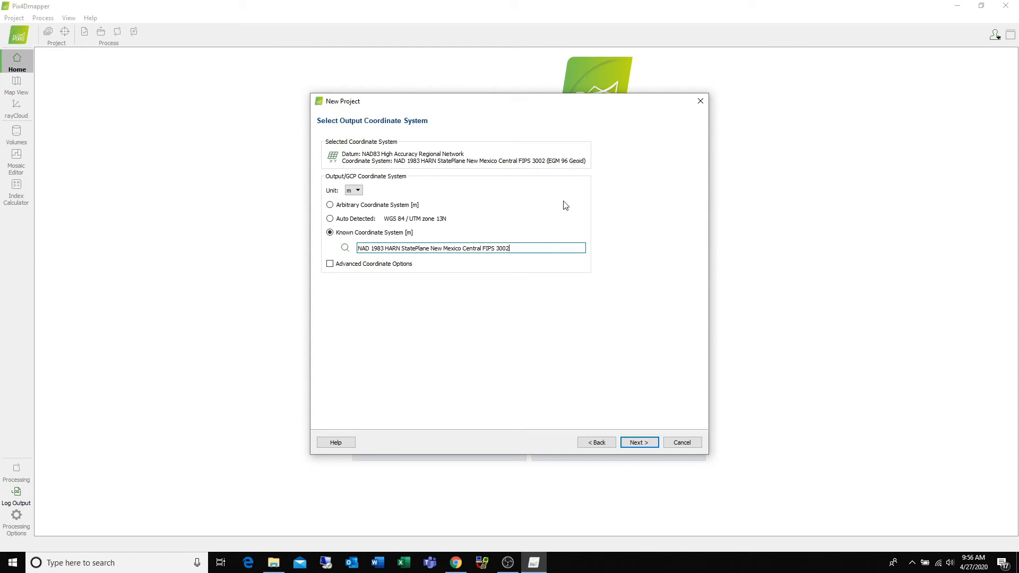
pyautogui.click(330, 265)
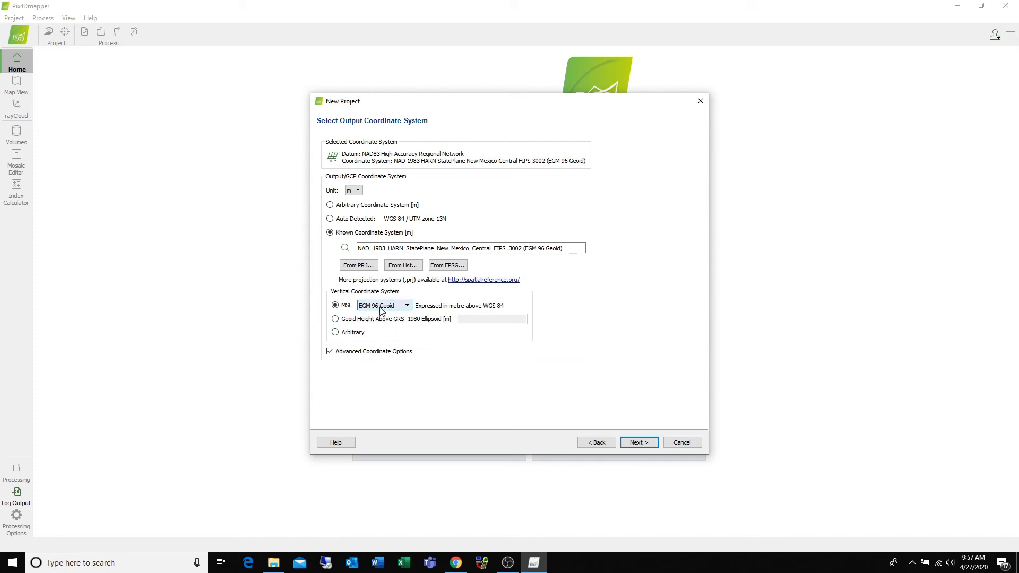
pyautogui.click(636, 444)
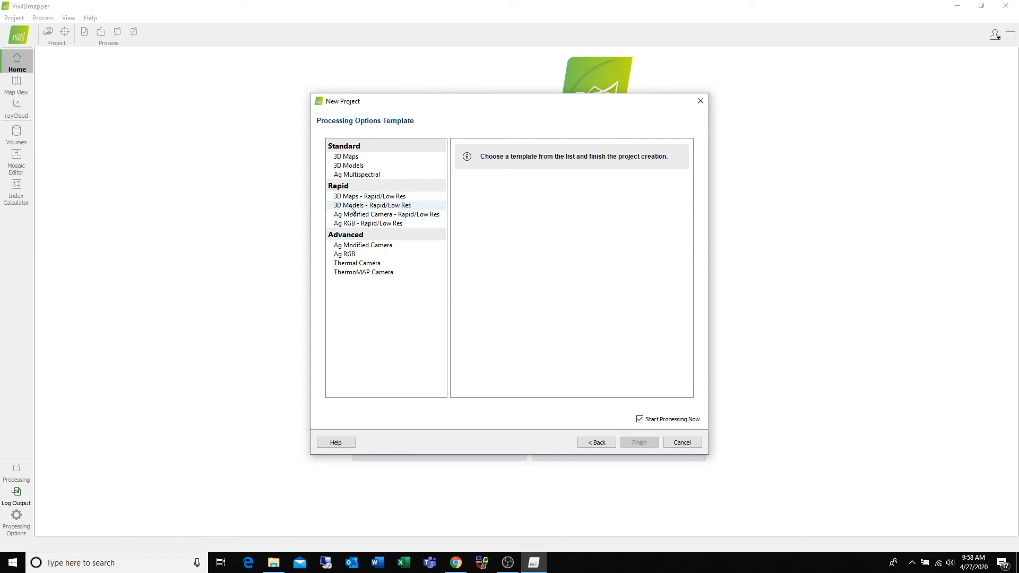
# Choose the standard 3D Maps processing template, disable immediate processing and finish creating the project.
pyautogui.click(353, 157)
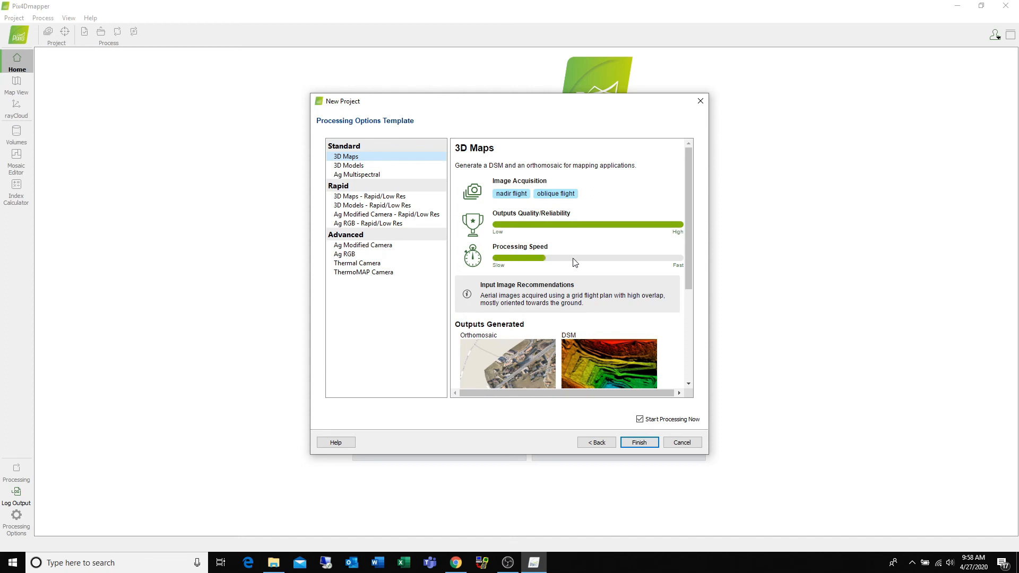
pyautogui.scroll(-3, 573, 263)
pyautogui.scroll(-2, 581, 260)
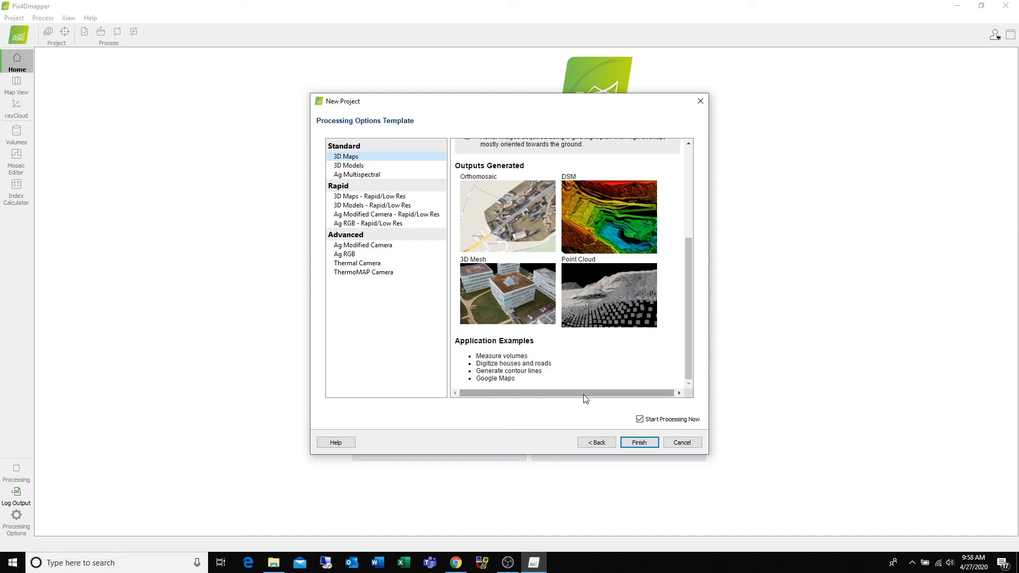
pyautogui.click(639, 419)
pyautogui.click(639, 443)
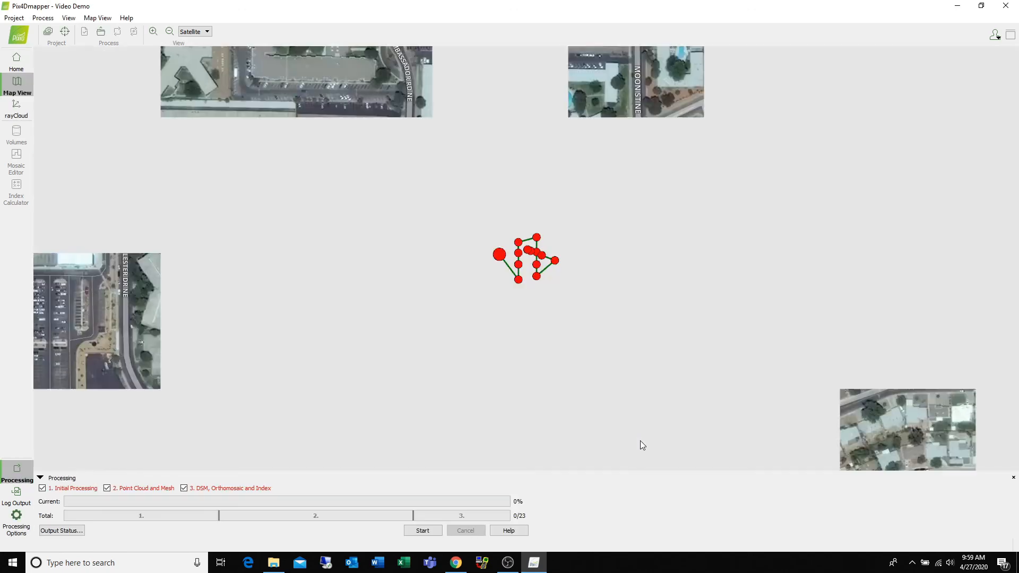